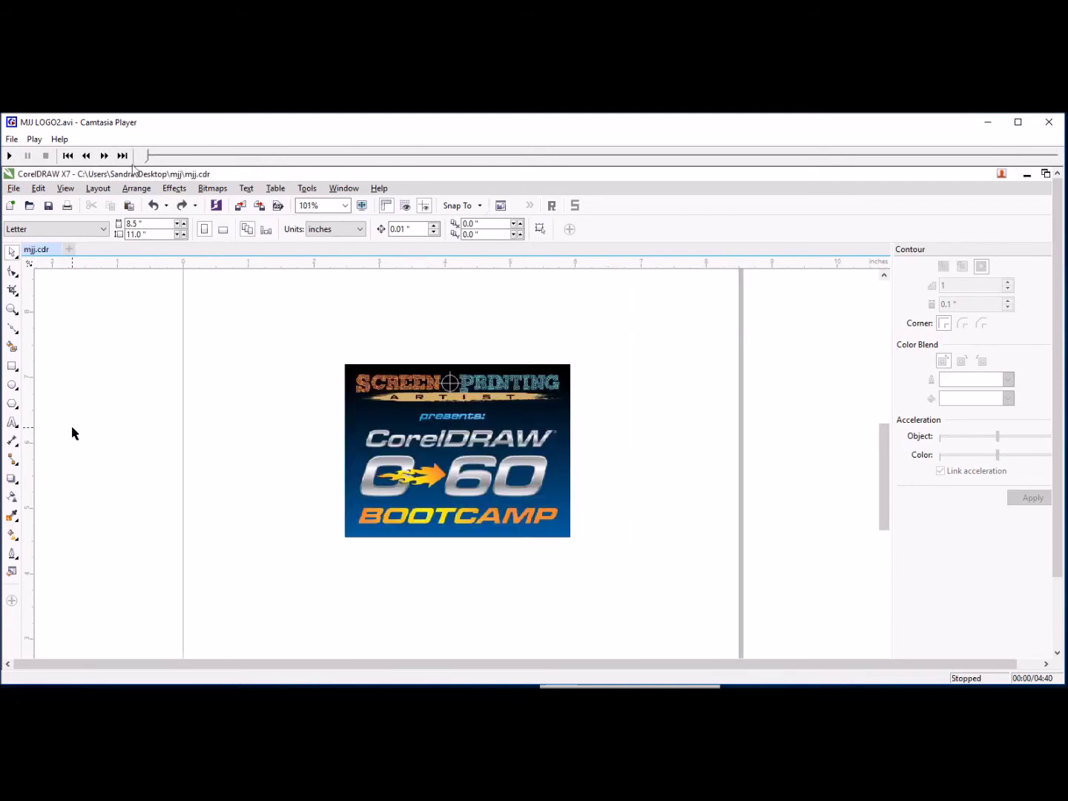
Skip the Camtasia playback to its end to reach old artwork.cdr in CorelDRAW
{"action": "left_click_drag", "start_coordinate": [149, 160], "coordinate": [1059, 167]}
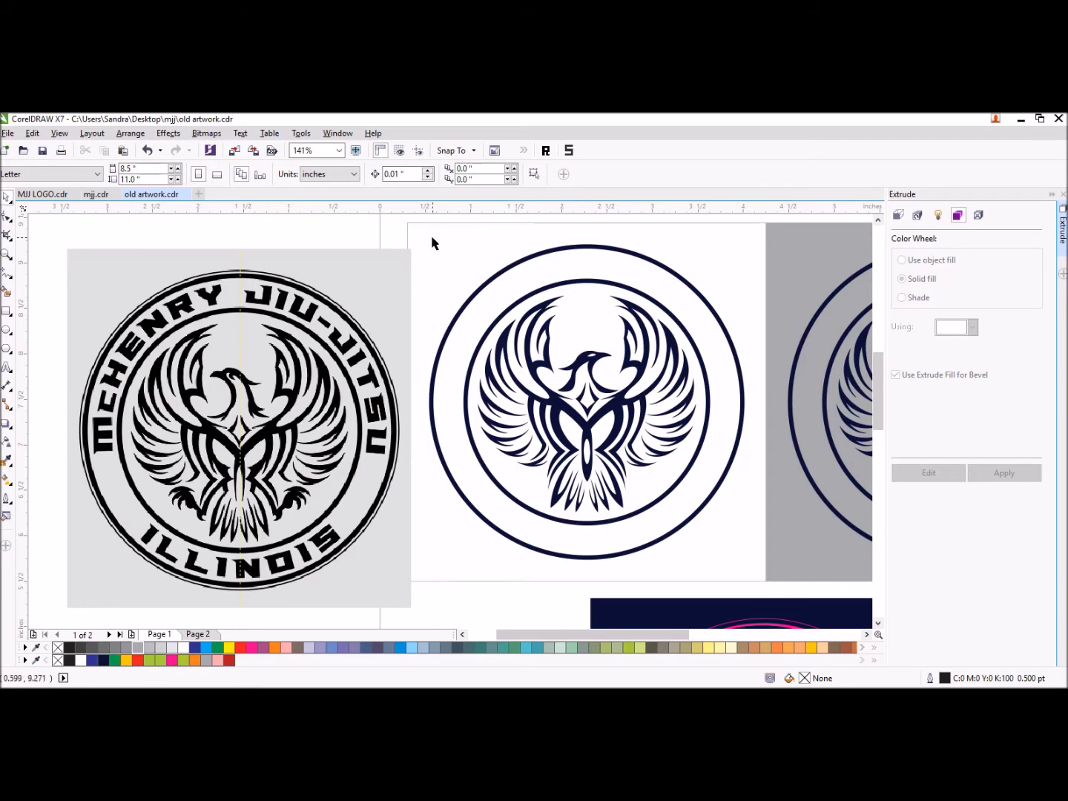
Zoom out to see every old logo variant, then go to Page 2 with the navy phoenixes
{"action": "left_click", "coordinate": [490, 326]}
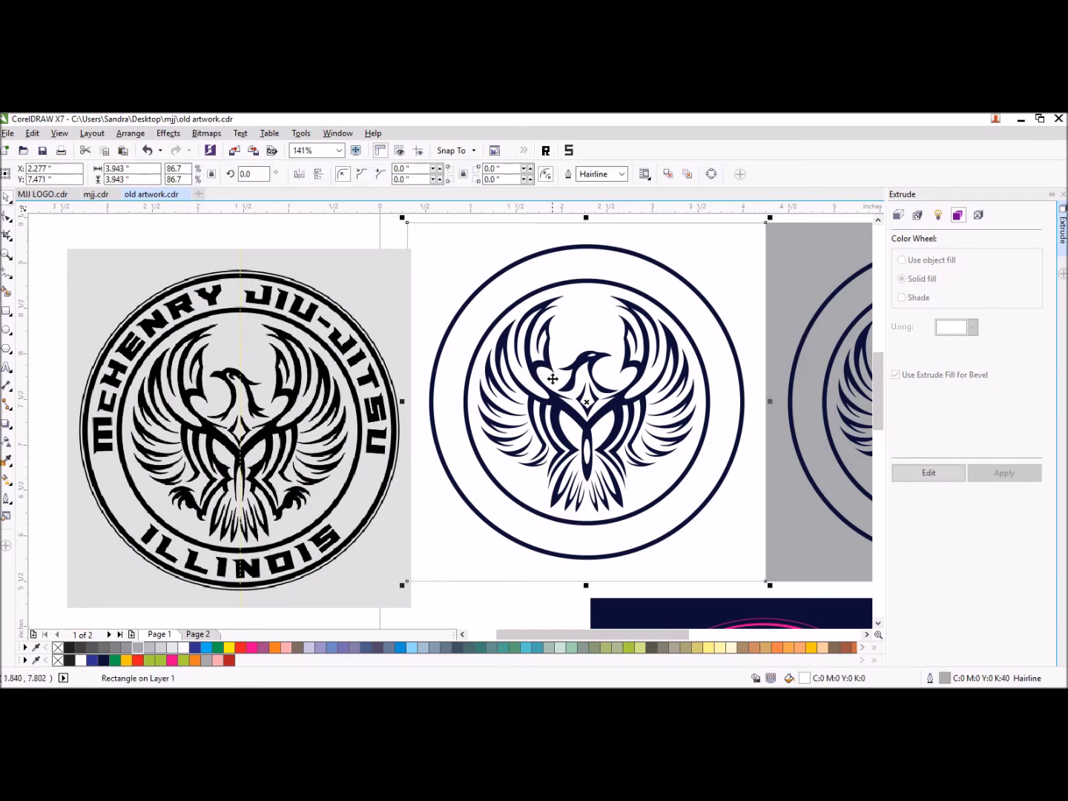
{"action": "left_click", "coordinate": [391, 243]}
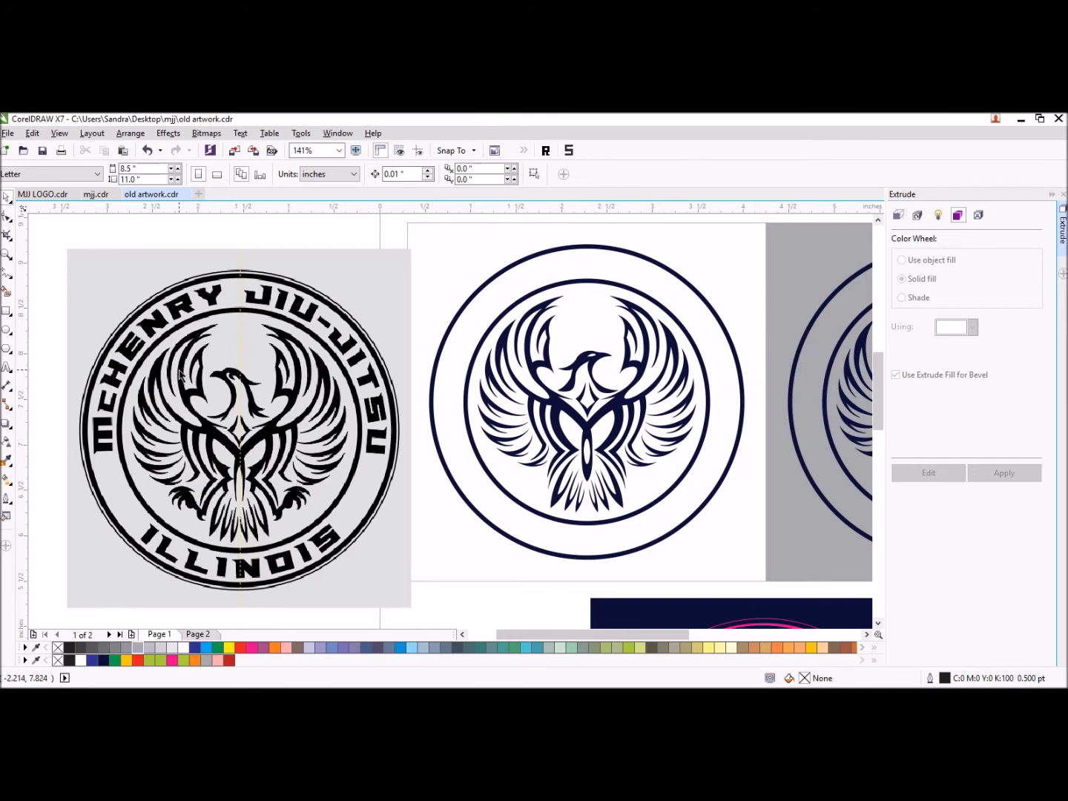
{"action": "left_click", "coordinate": [6, 254]}
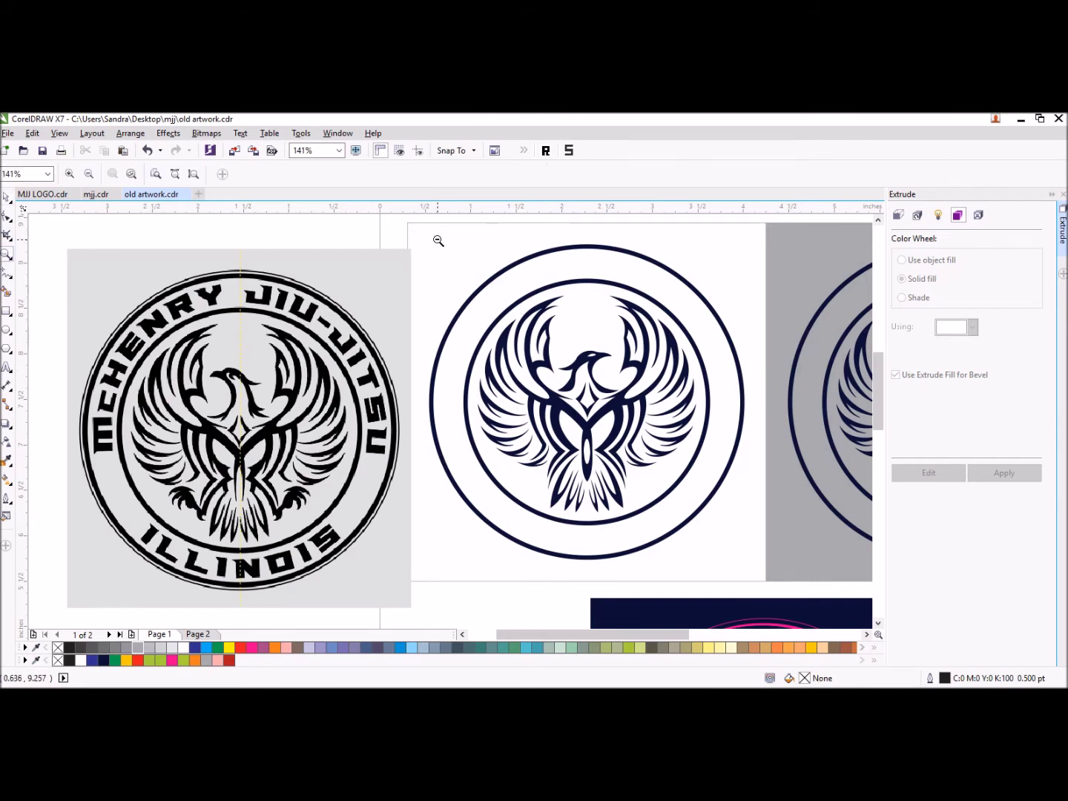
{"action": "right_click", "coordinate": [450, 264]}
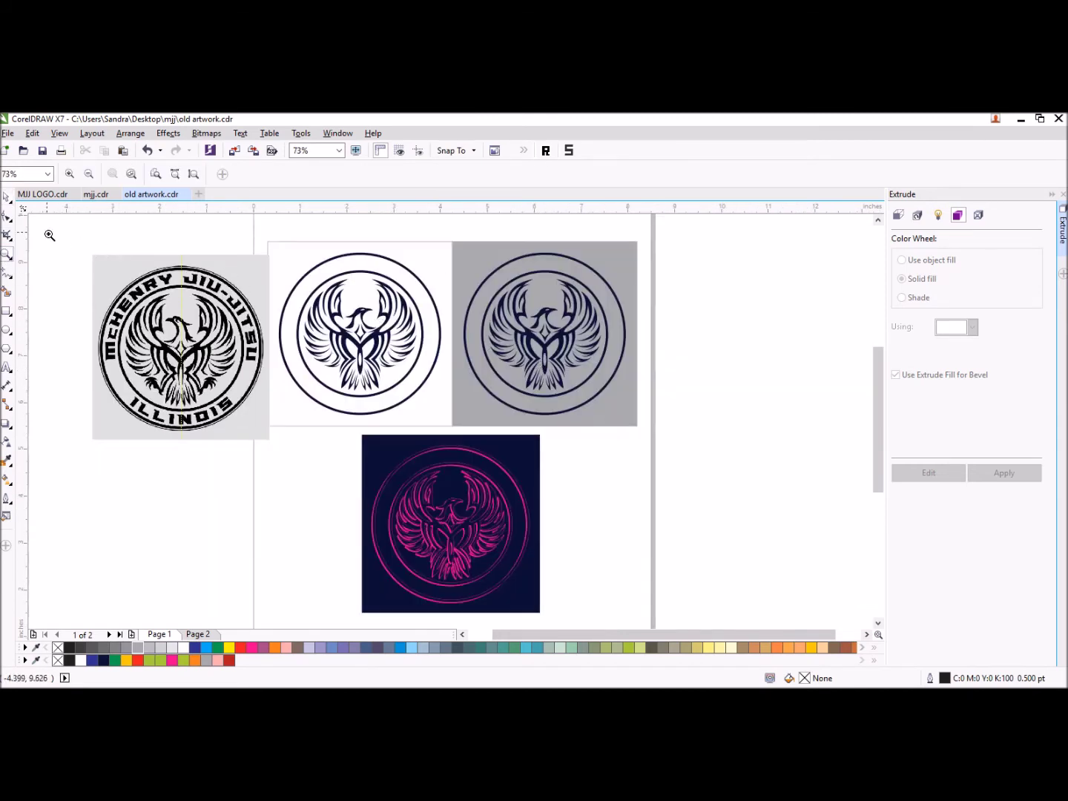
{"action": "left_click", "coordinate": [9, 198]}
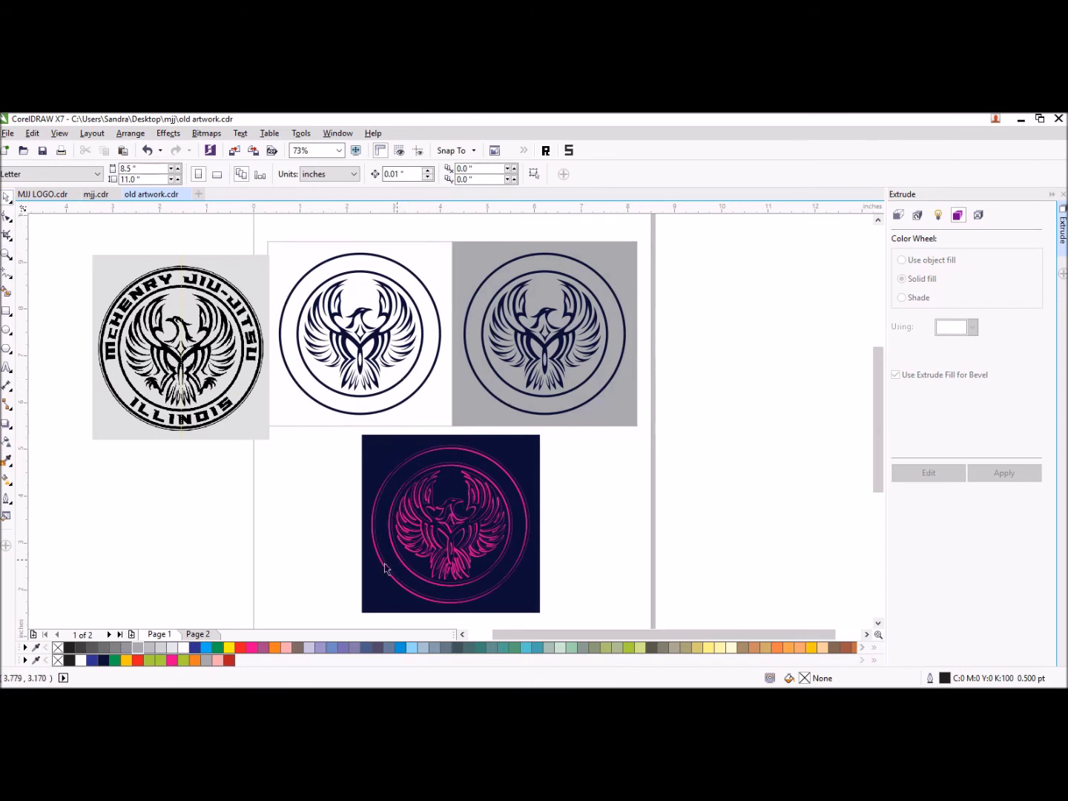
{"action": "left_click", "coordinate": [202, 634]}
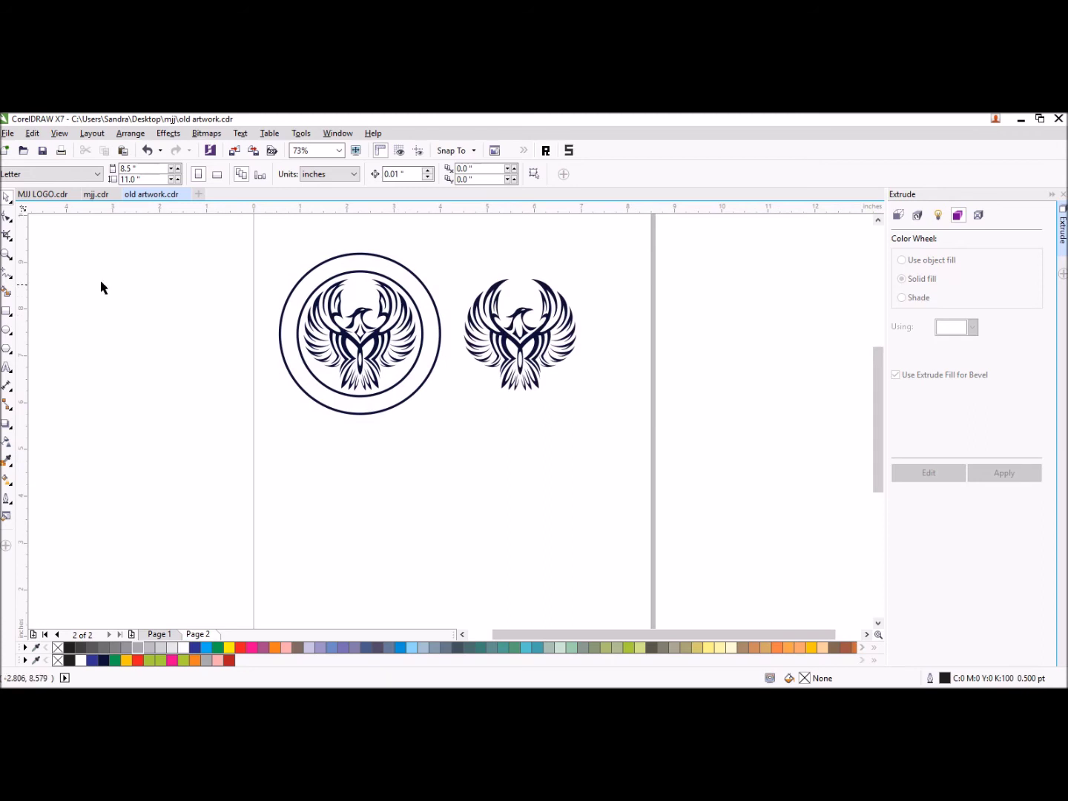
{"action": "left_click", "coordinate": [7, 254]}
{"action": "left_click_drag", "start_coordinate": [291, 273], "coordinate": [593, 401]}
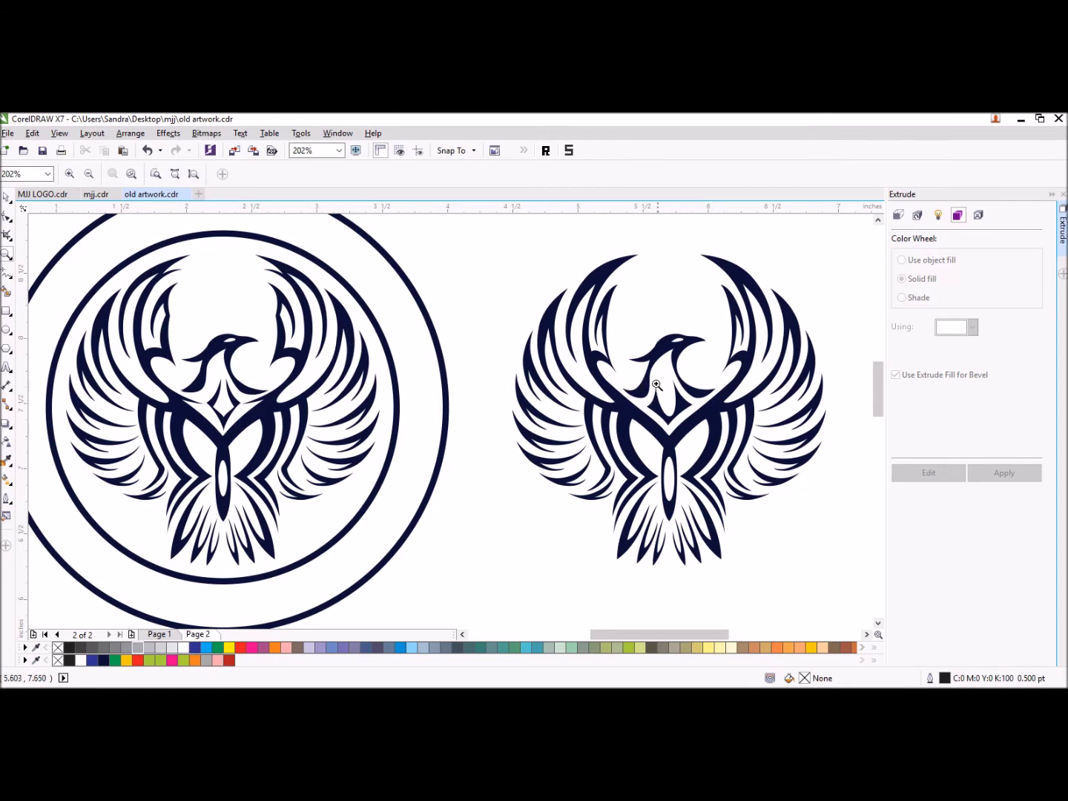
{"action": "left_click", "coordinate": [7, 197]}
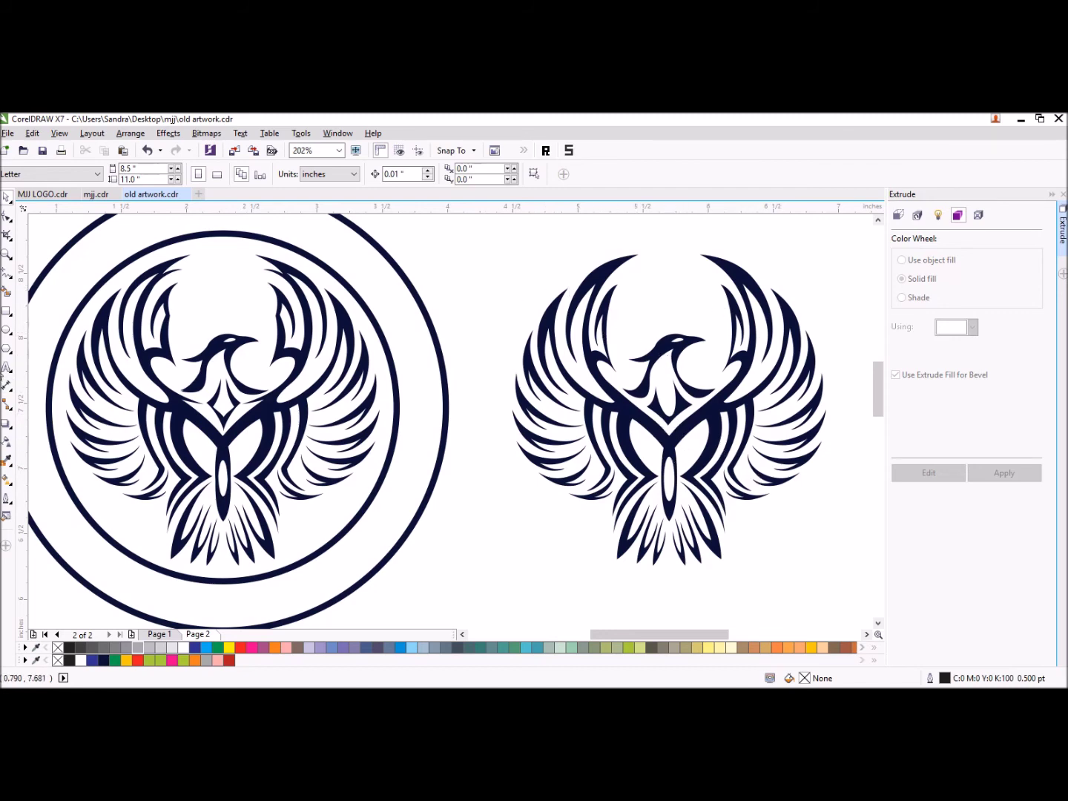
{"action": "left_click", "coordinate": [7, 254]}
{"action": "scroll", "coordinate": [238, 324], "scroll_direction": "down", "scroll_amount": 3}
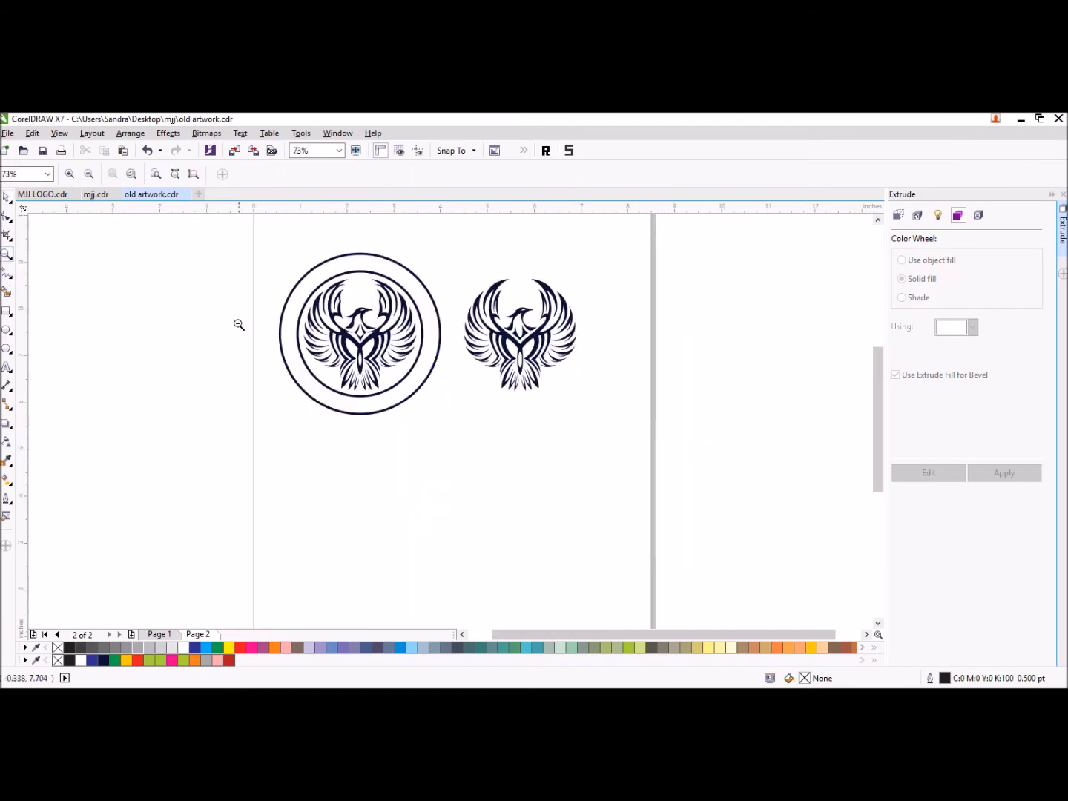
{"action": "left_click", "coordinate": [7, 197]}
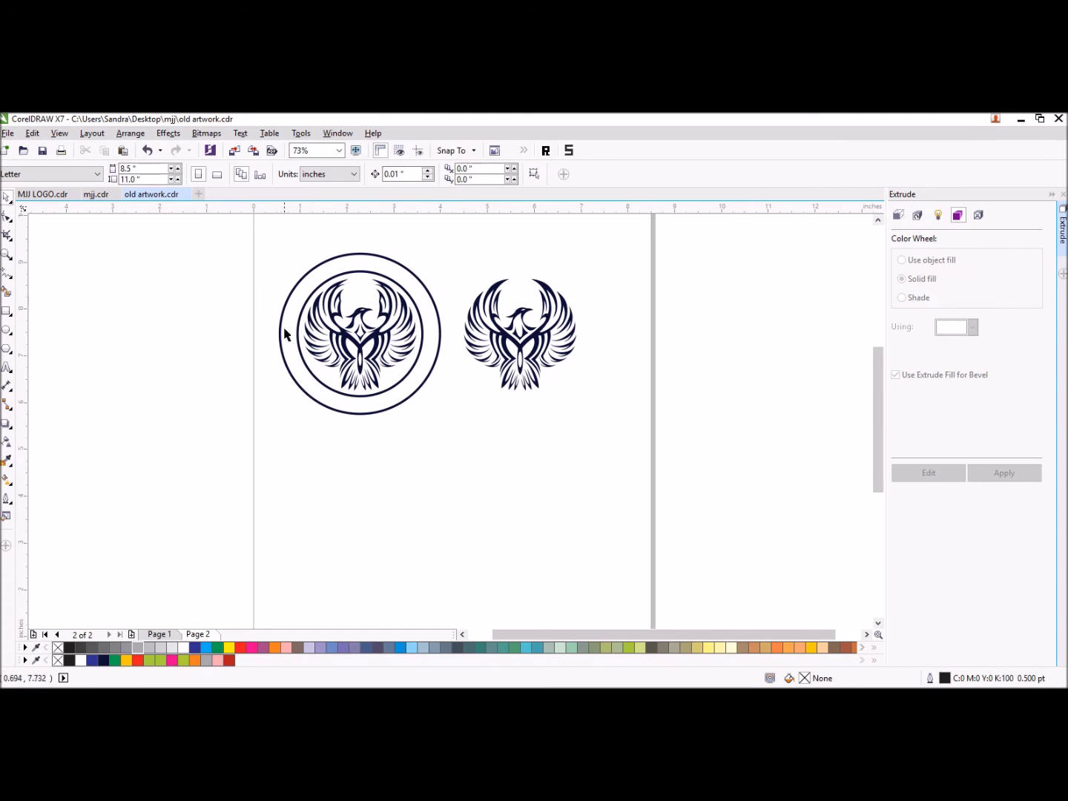
Zoom in on old artwork's Page 1 Illinois logo, then switch to MJJ LOGO.cdr via mjj.cdr
{"action": "left_click", "coordinate": [96, 194]}
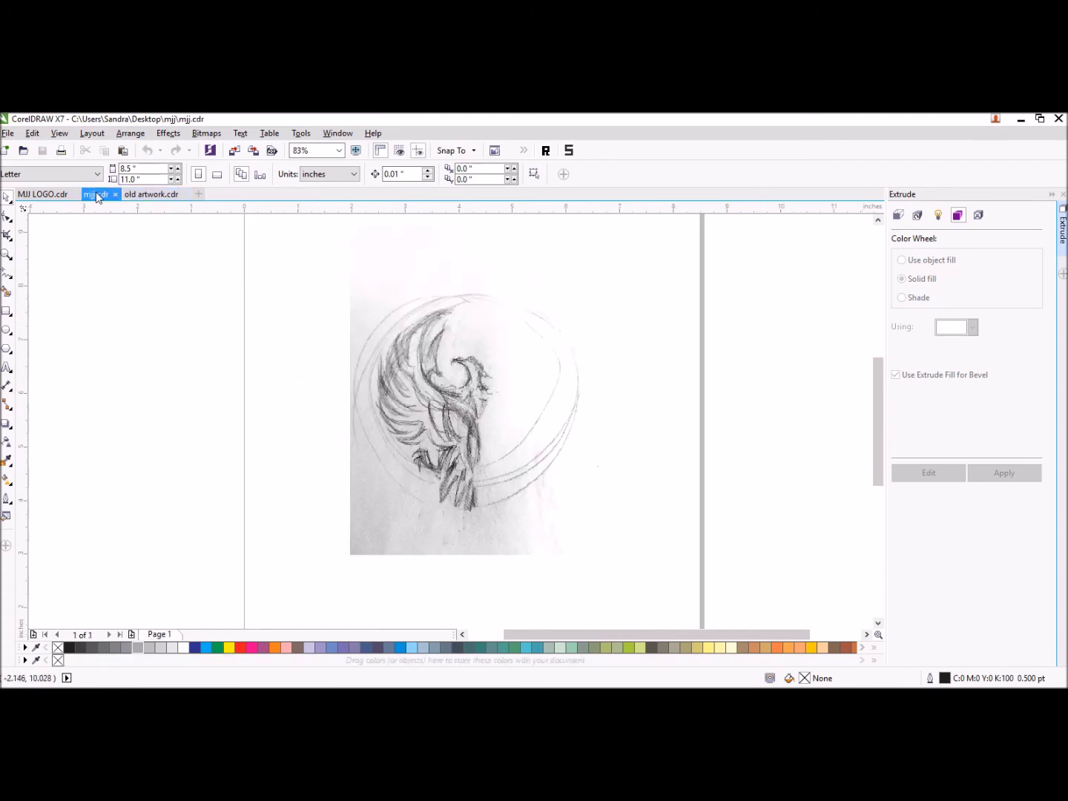
{"action": "left_click", "coordinate": [158, 196]}
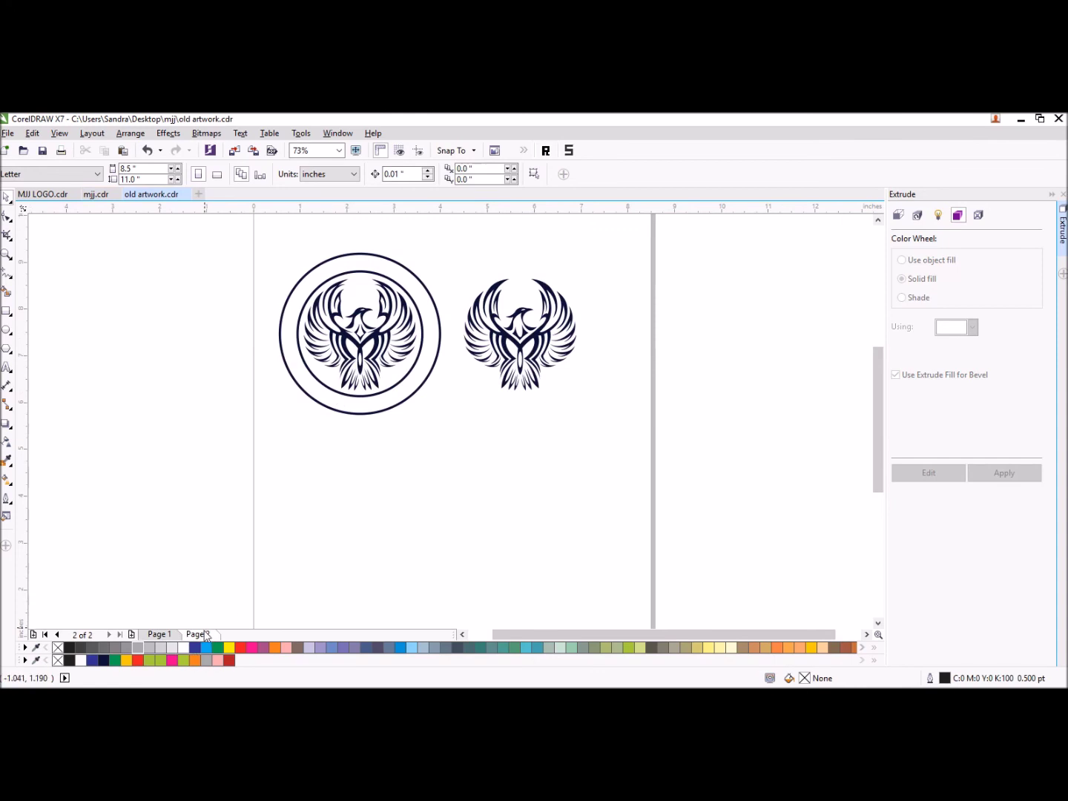
{"action": "left_click", "coordinate": [162, 635]}
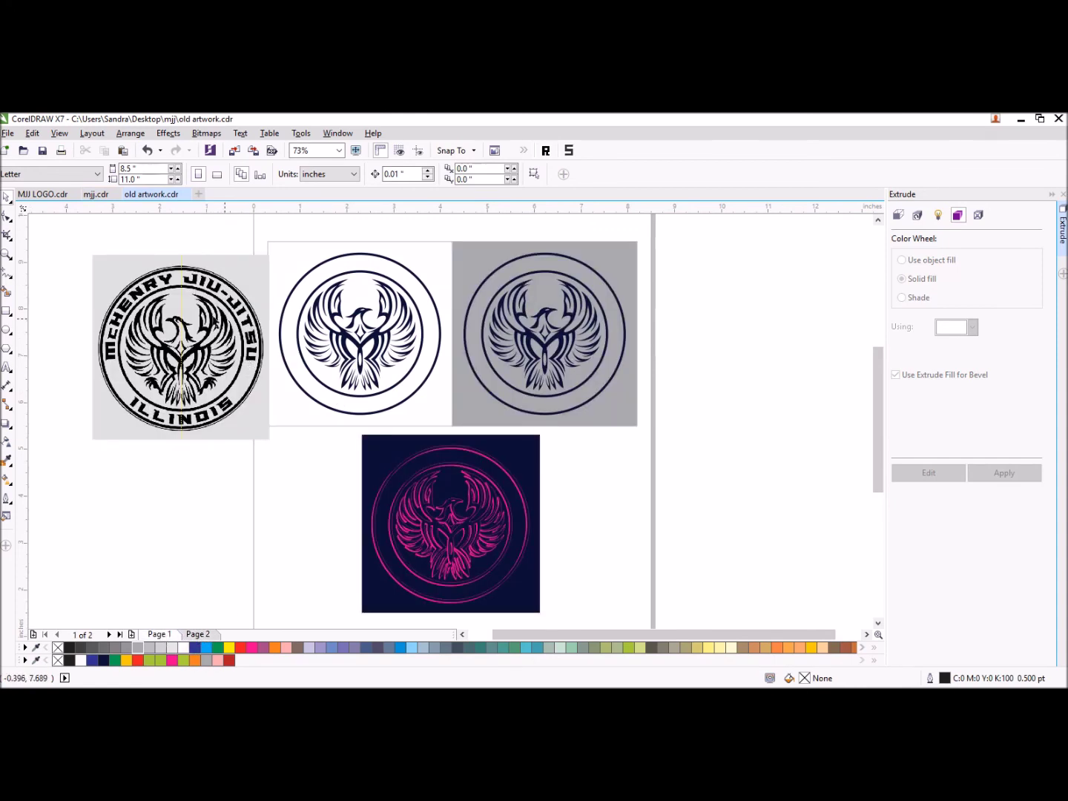
{"action": "left_click", "coordinate": [8, 255]}
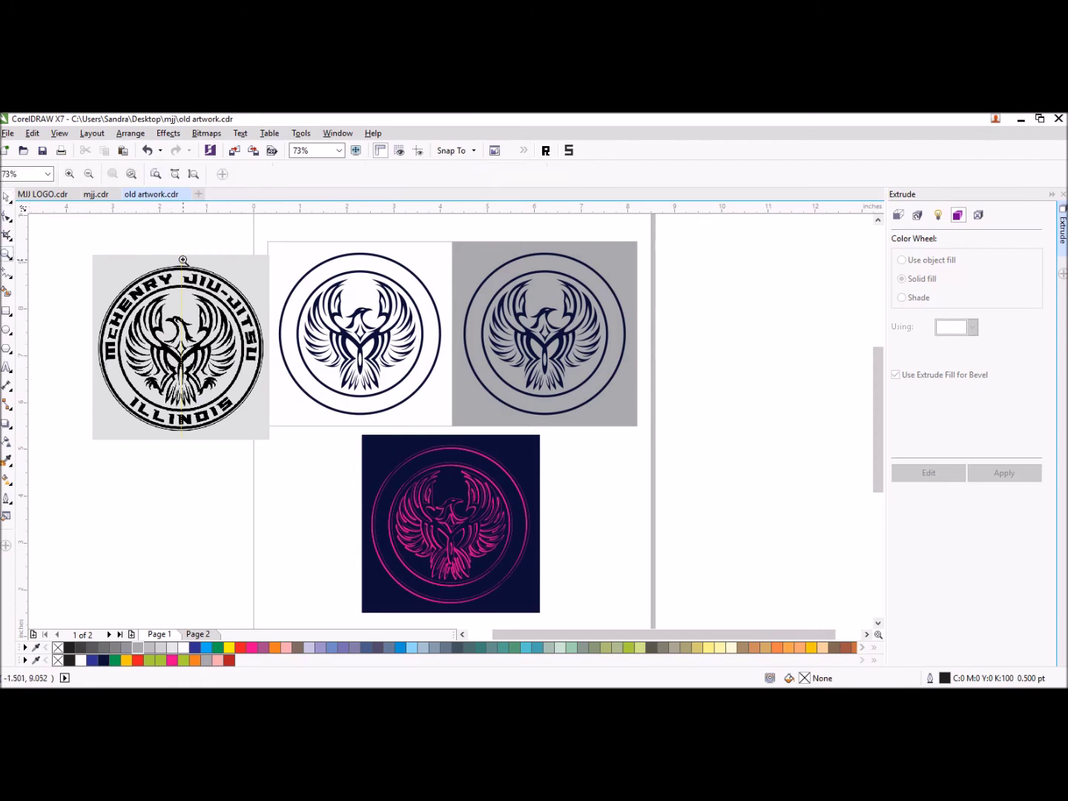
{"action": "left_click_drag", "start_coordinate": [98, 251], "coordinate": [280, 448]}
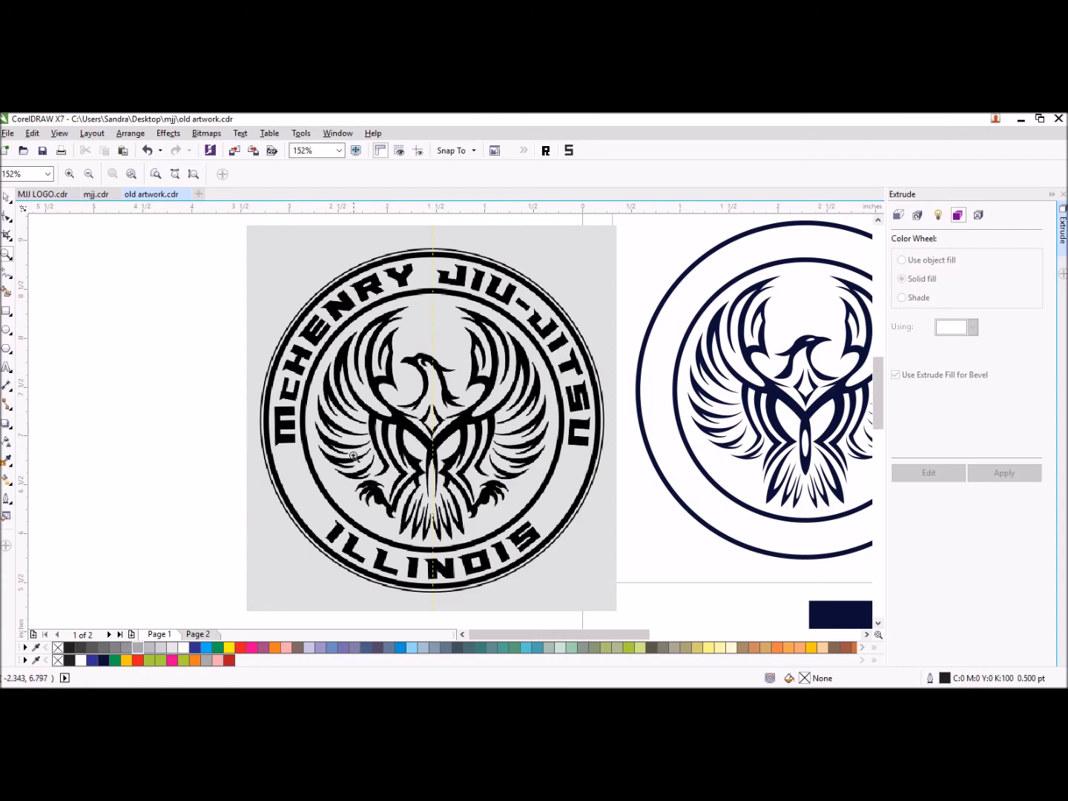
{"action": "left_click", "coordinate": [97, 195]}
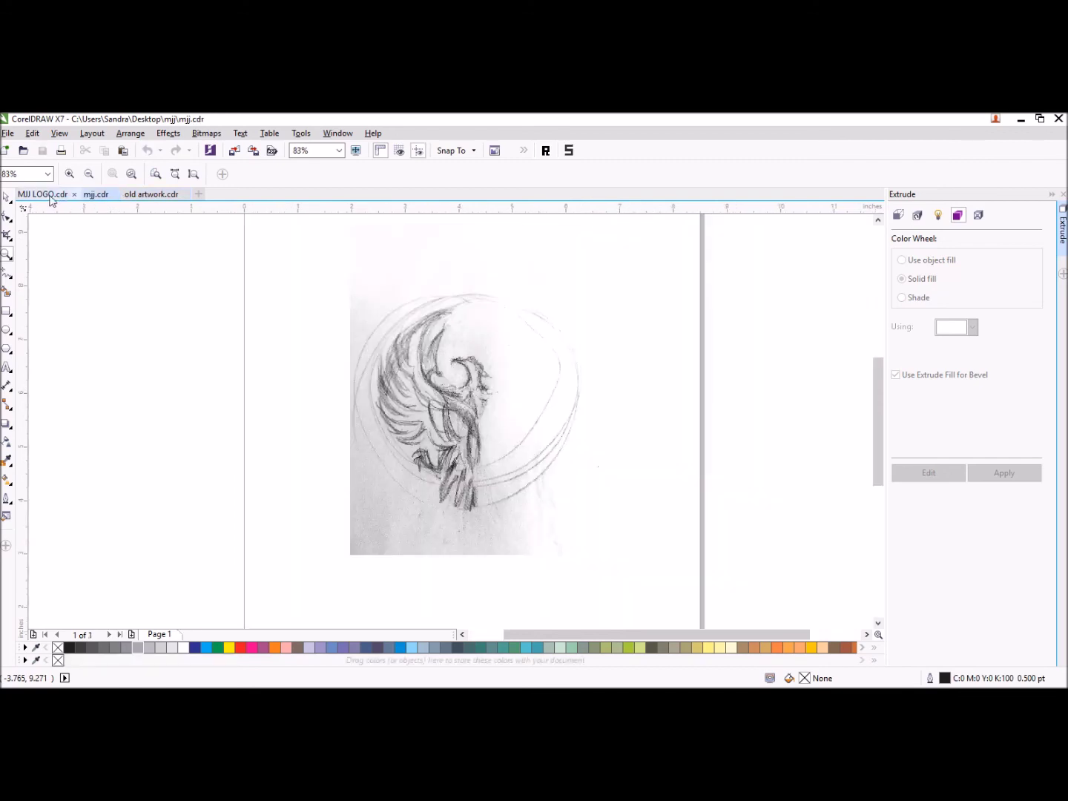
{"action": "left_click", "coordinate": [45, 194]}
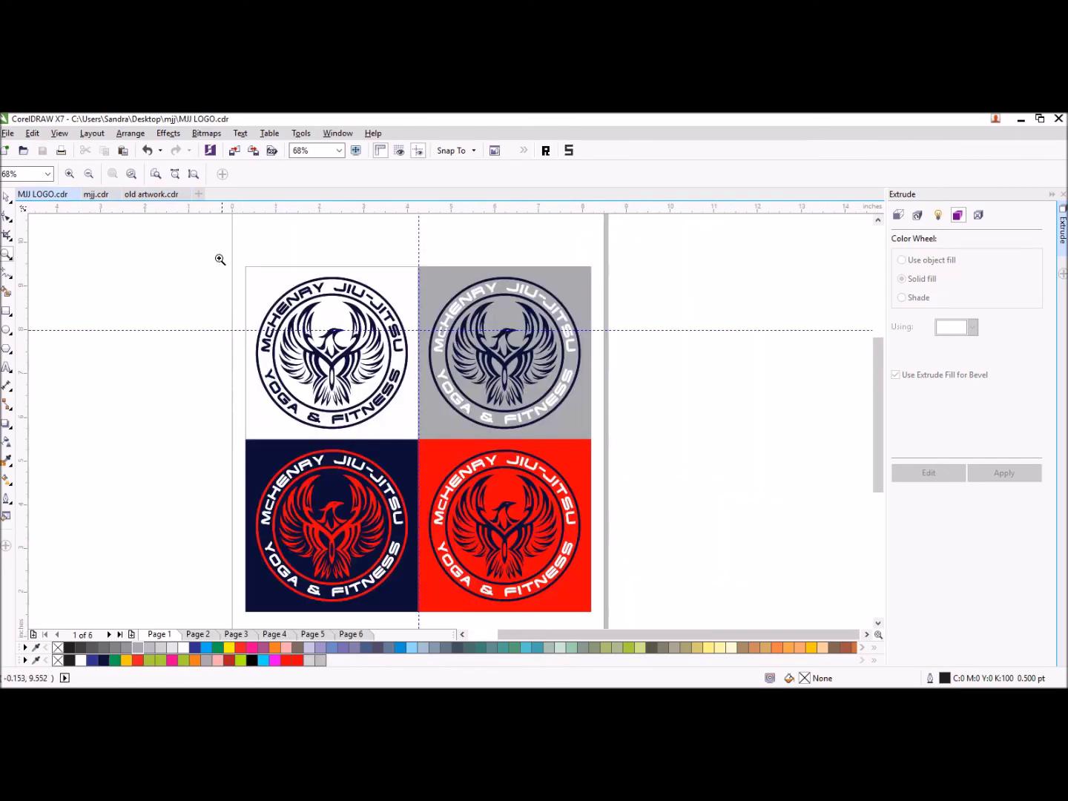
Zoom in on the top two logos, zoom back out to all four, and return to page 1
{"action": "left_click_drag", "start_coordinate": [217, 257], "coordinate": [539, 494]}
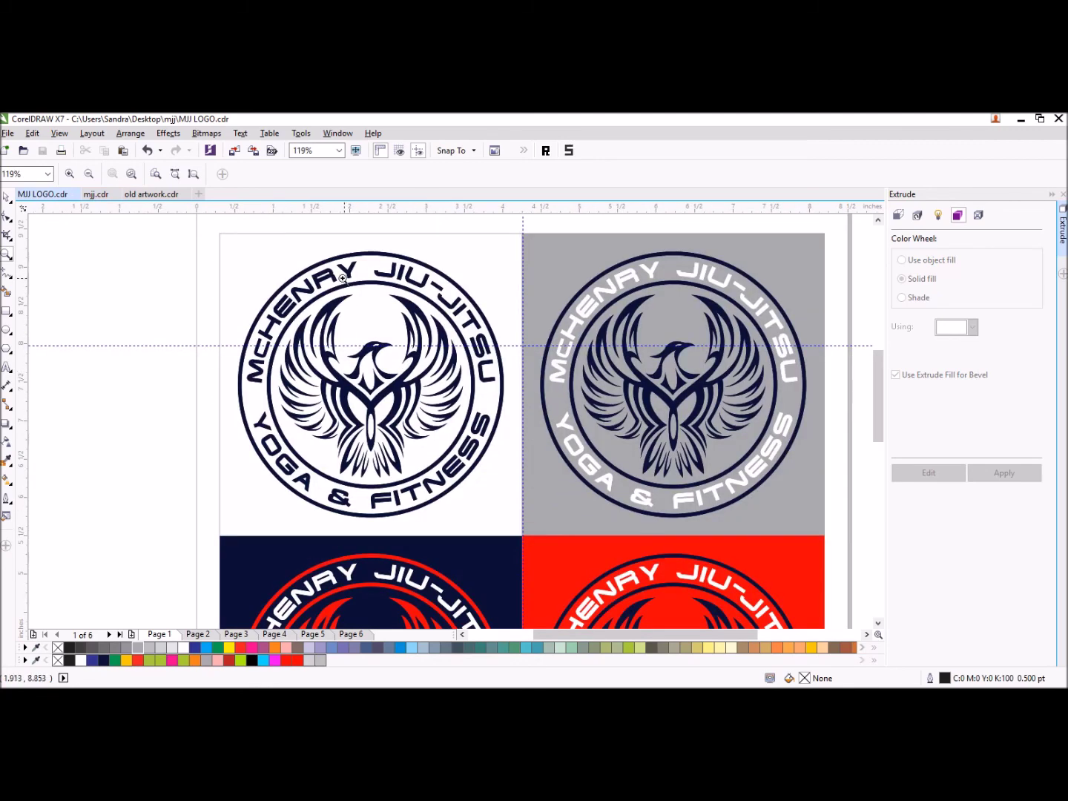
{"action": "right_click", "coordinate": [159, 469]}
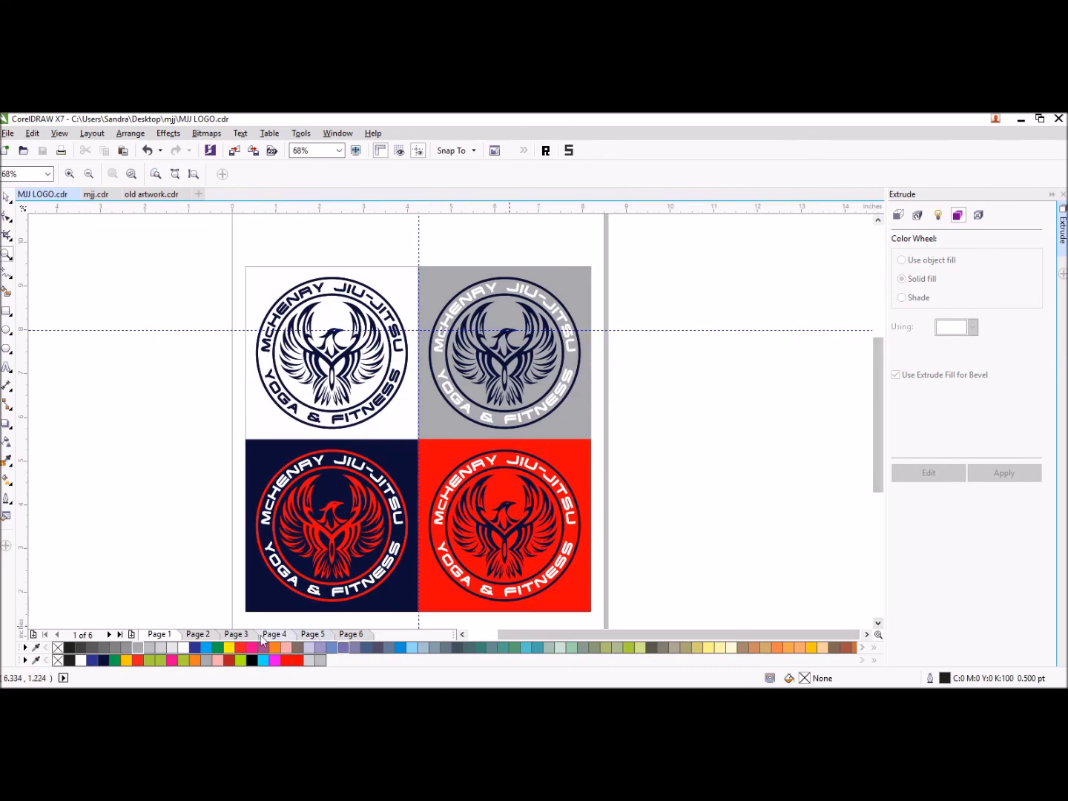
{"action": "left_click", "coordinate": [196, 636]}
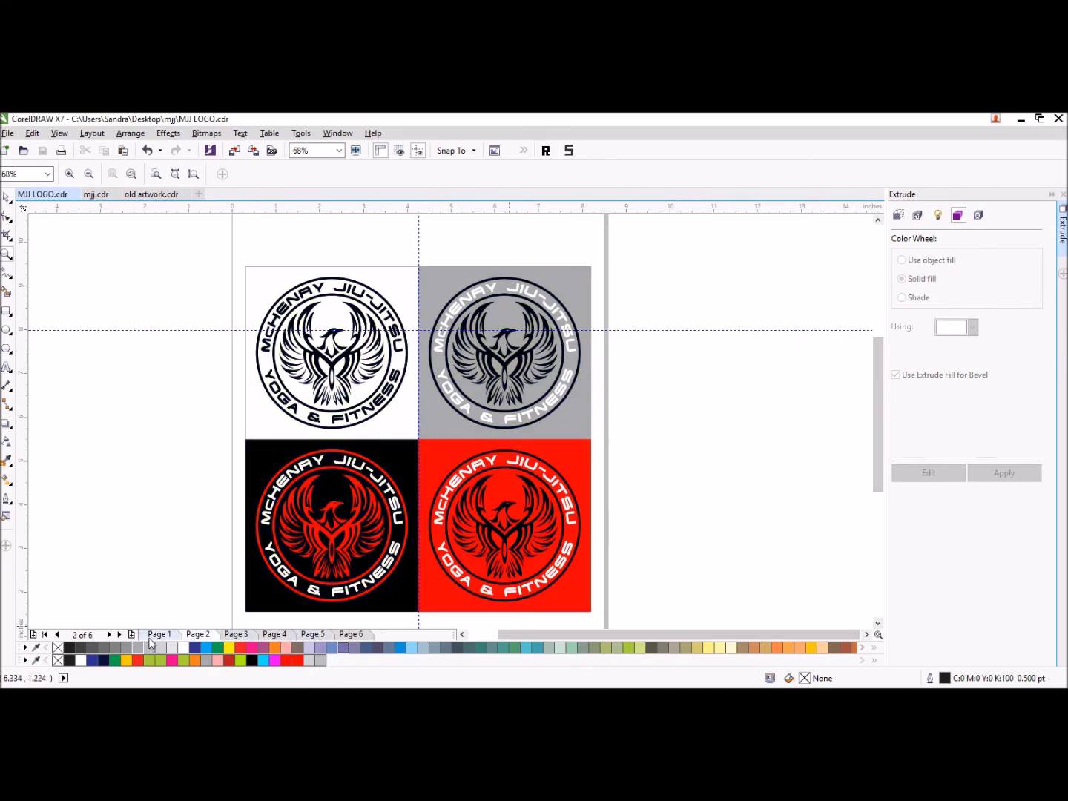
{"action": "left_click", "coordinate": [196, 637]}
{"action": "left_click", "coordinate": [202, 635]}
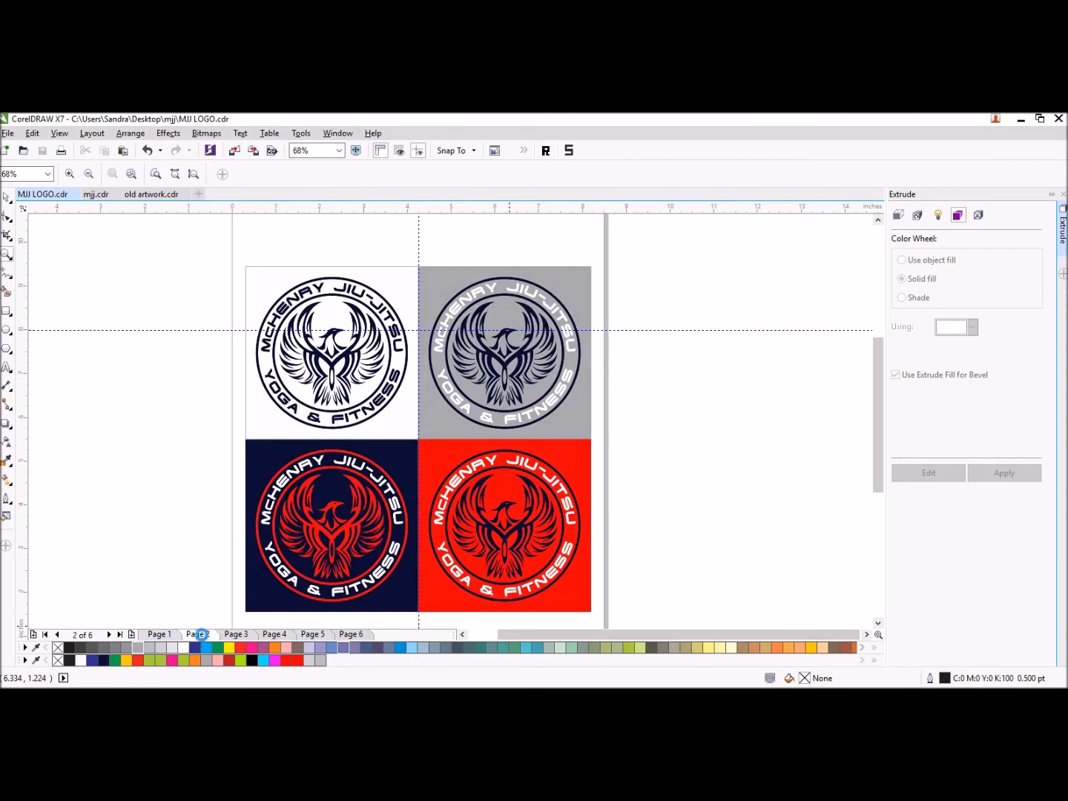
{"action": "left_click", "coordinate": [157, 636]}
Browse pages 2–5, settle on page 2's red logos and zoom in on all four
{"action": "left_click", "coordinate": [210, 637]}
{"action": "left_click", "coordinate": [241, 635]}
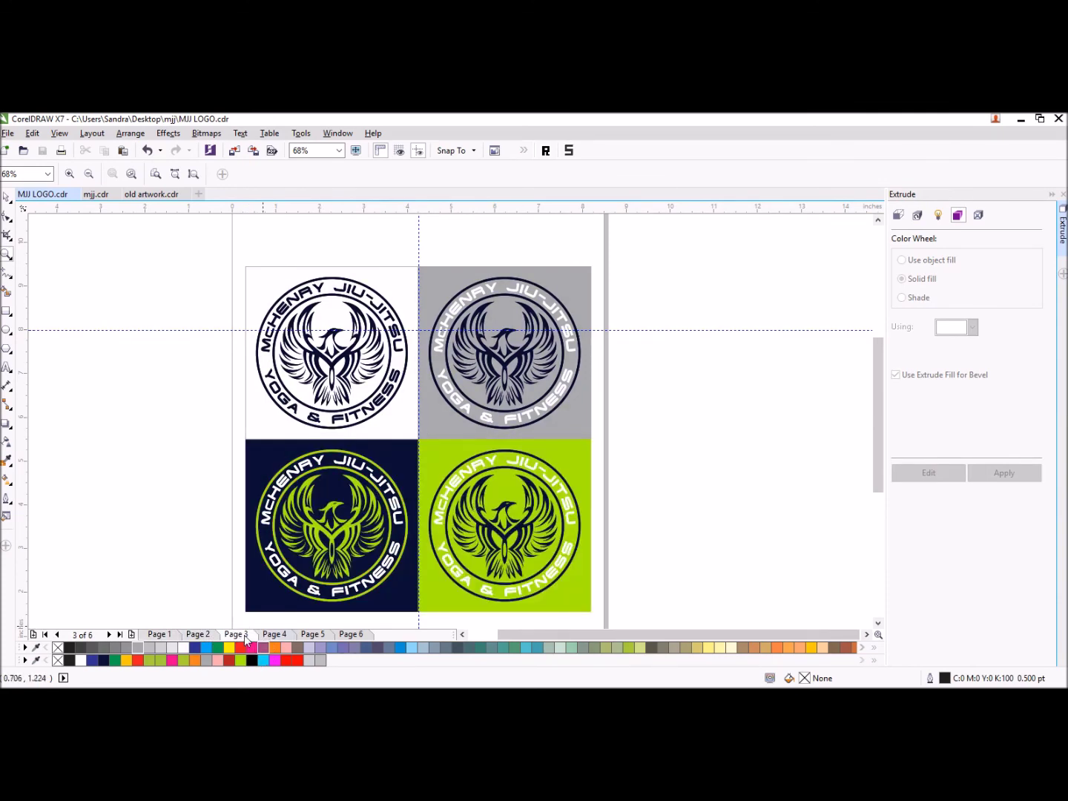
{"action": "left_click", "coordinate": [281, 636]}
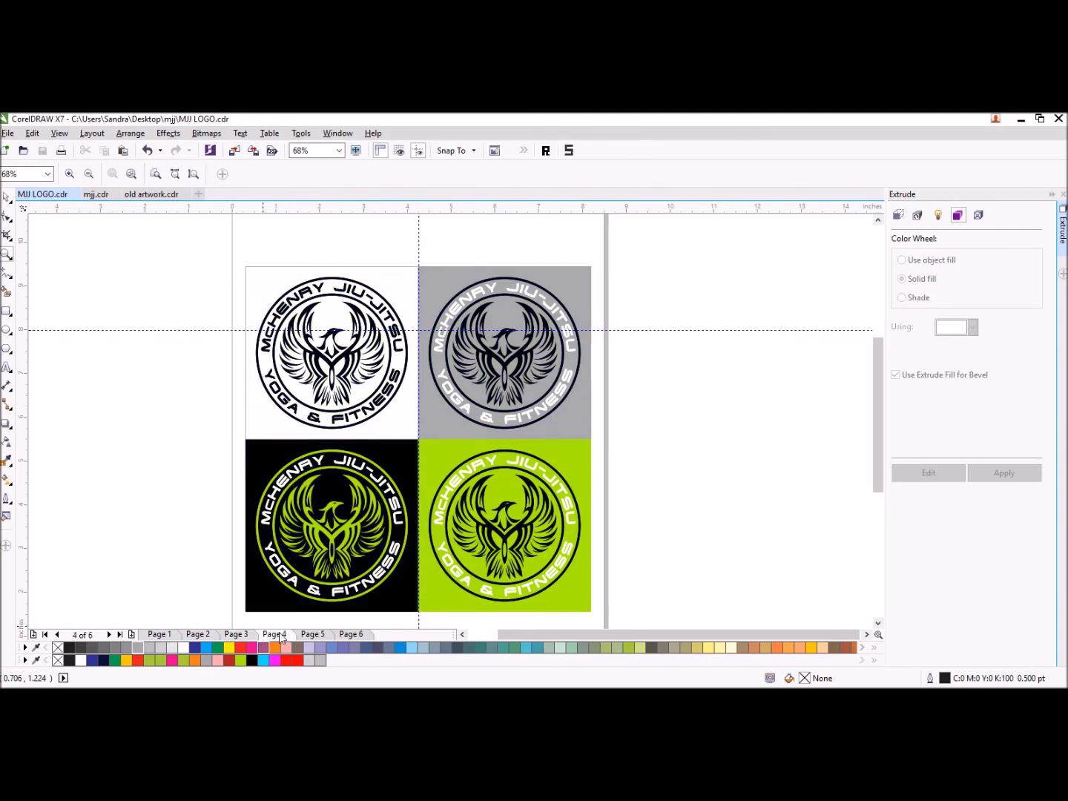
{"action": "left_click", "coordinate": [312, 635]}
{"action": "left_click", "coordinate": [197, 635]}
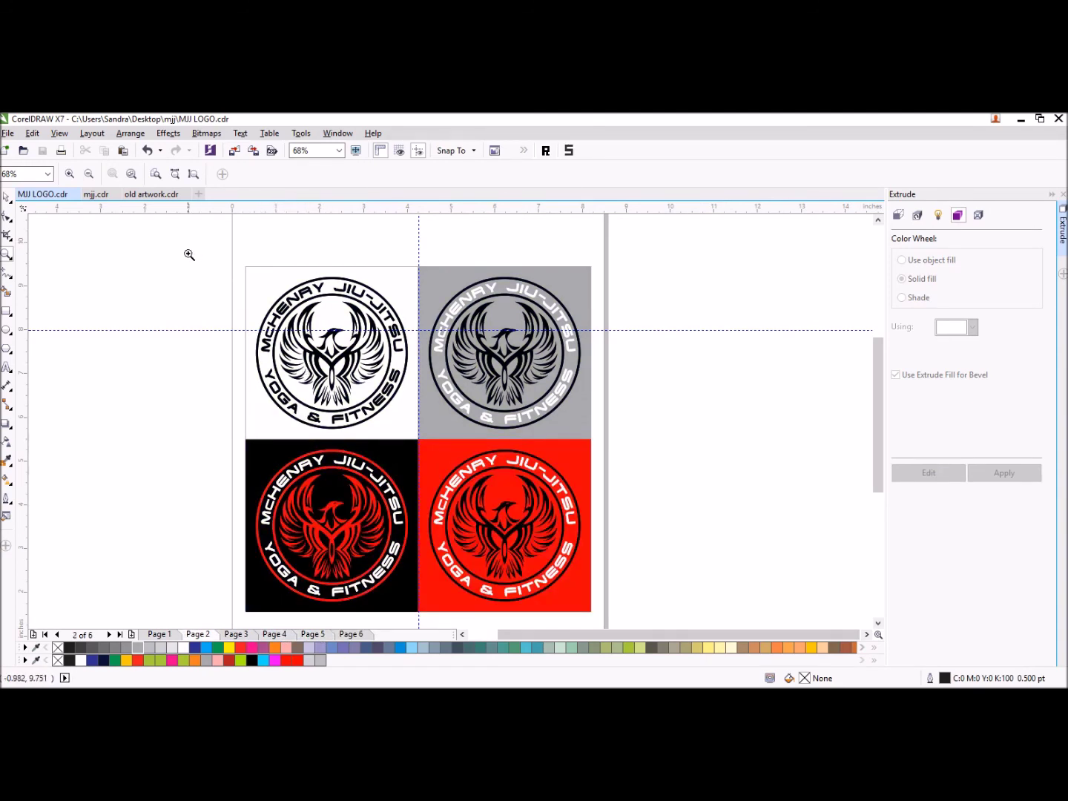
{"action": "left_click_drag", "start_coordinate": [234, 266], "coordinate": [583, 605]}
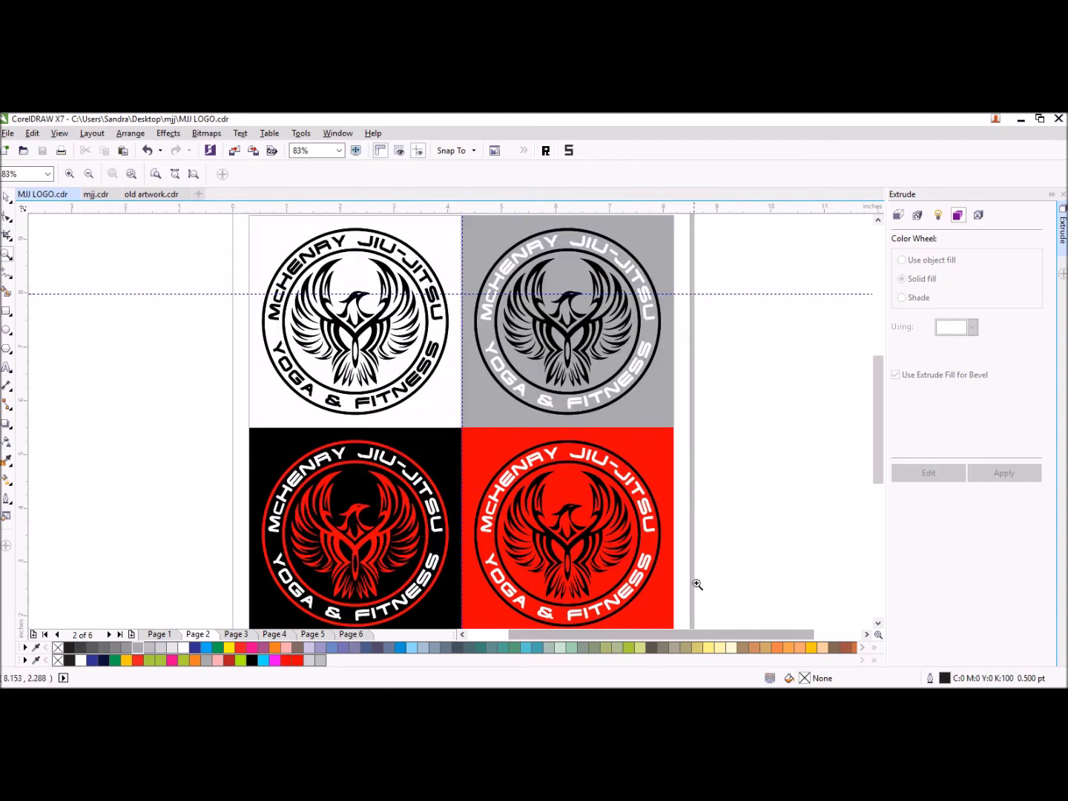
{"action": "left_click", "coordinate": [7, 196]}
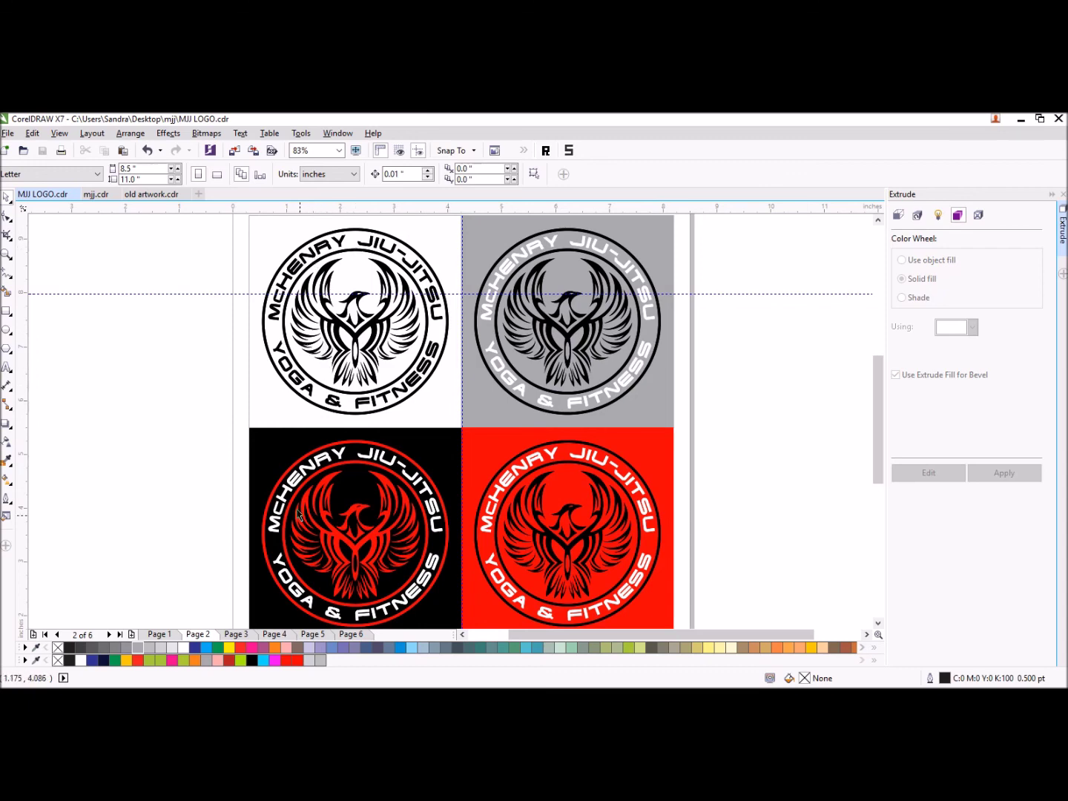
{"action": "left_click", "coordinate": [7, 253]}
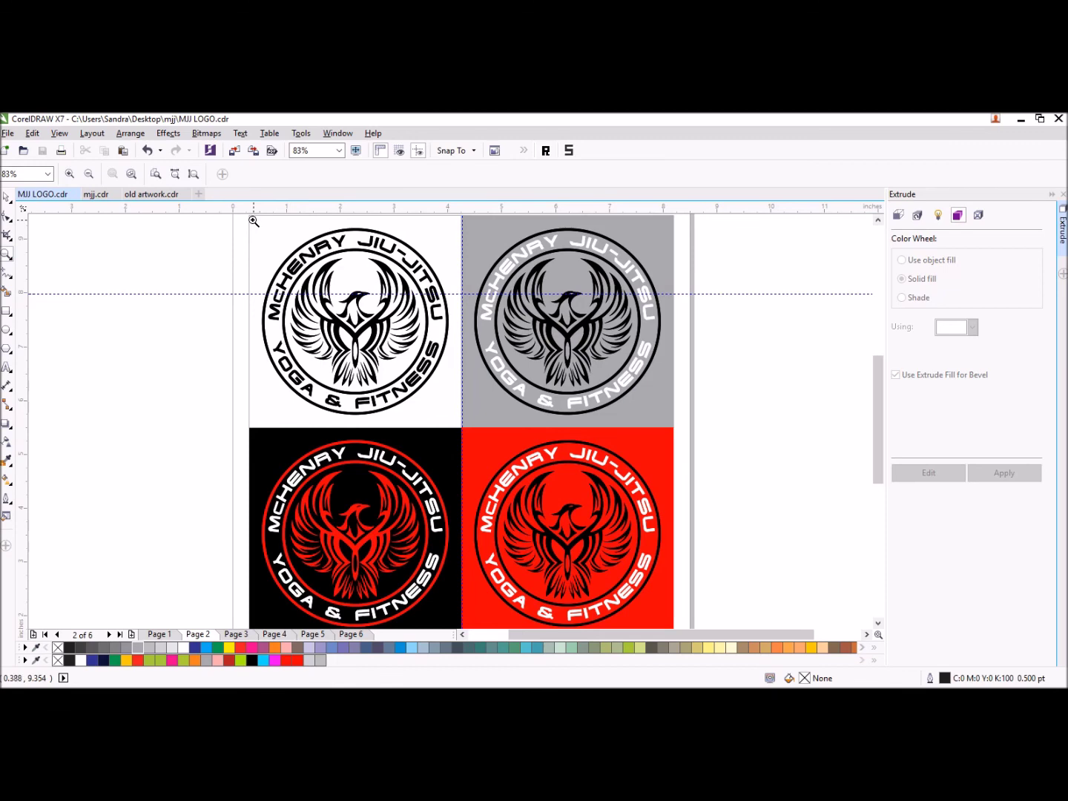
{"action": "left_click_drag", "start_coordinate": [257, 223], "coordinate": [455, 424]}
{"action": "left_click", "coordinate": [7, 196]}
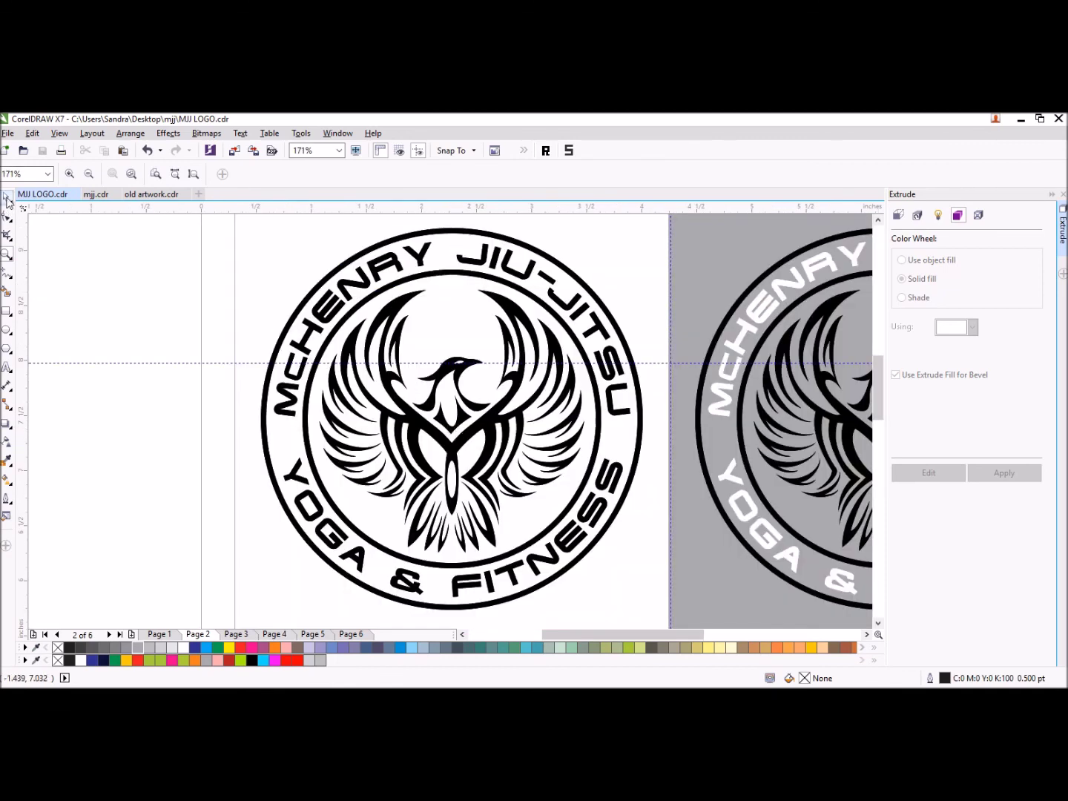